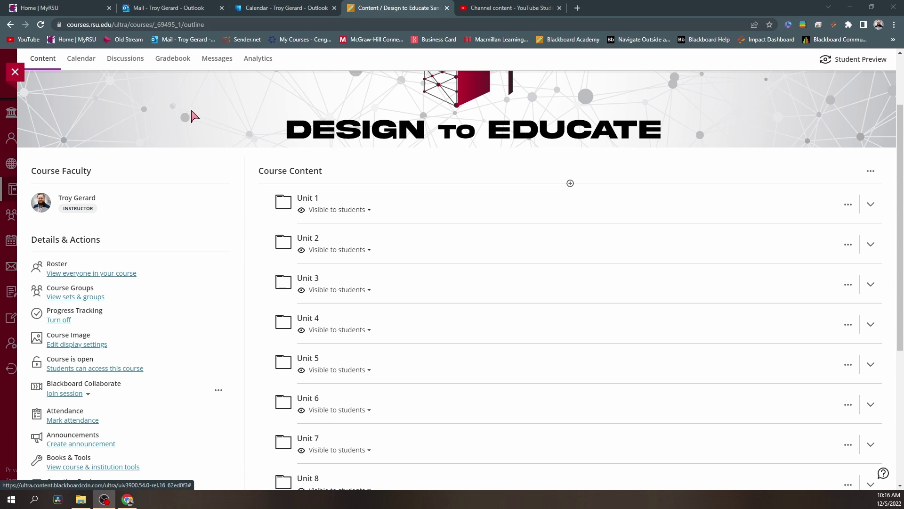
Open the Design to Educate Sandbox gradebook, then its settings panel.
click(176, 65)
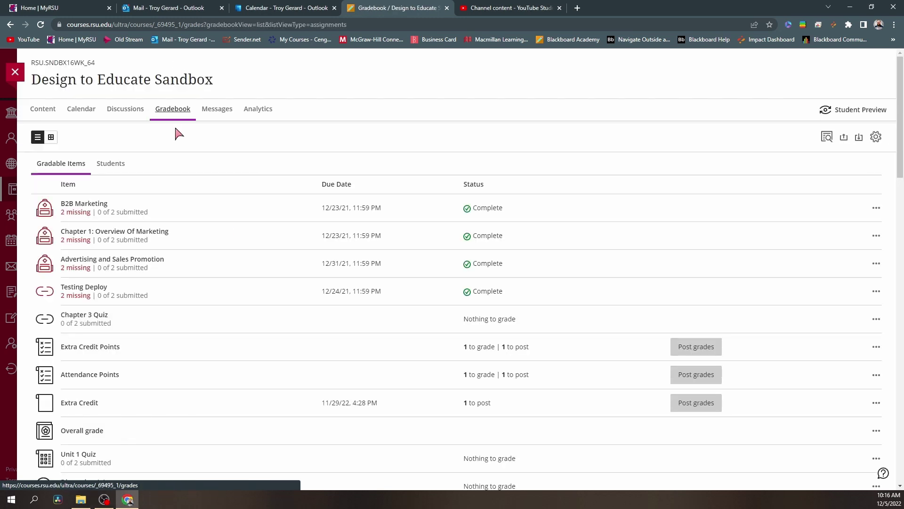
click(876, 137)
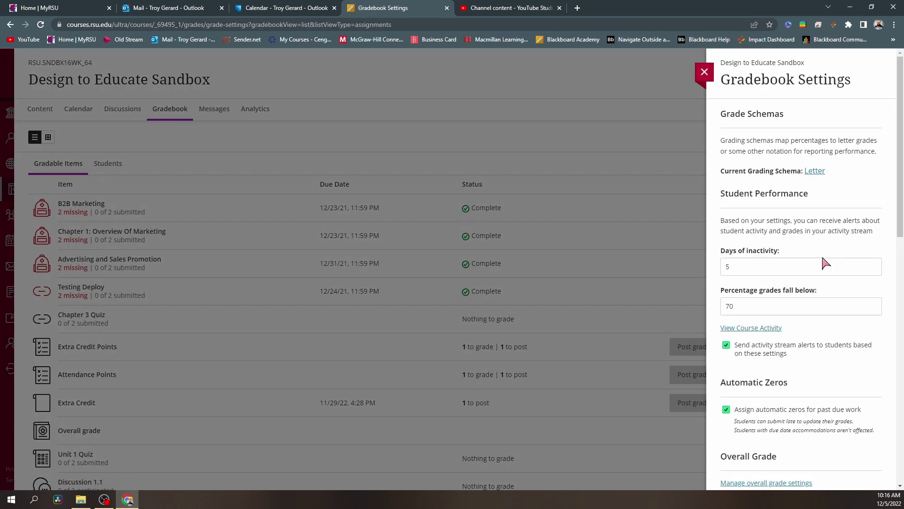
Review Grade Categories in Gradebook Settings and add a new blank category entry.
scroll(806, 330, down, 6)
scroll(753, 230, down, 1)
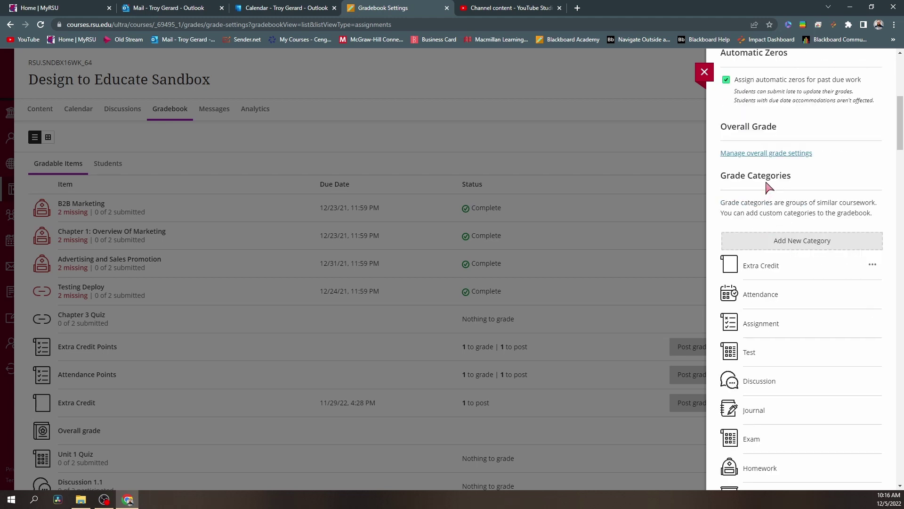
scroll(792, 198, down, 4)
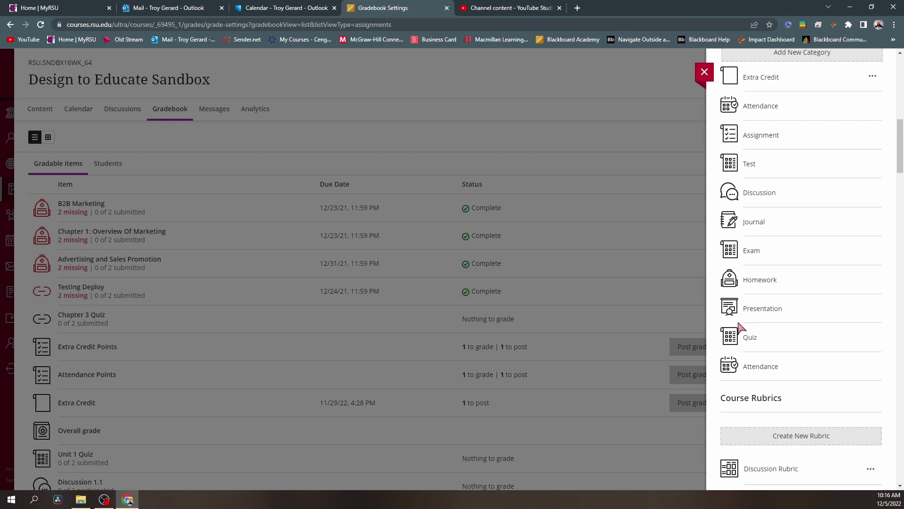
scroll(735, 370, up, 2)
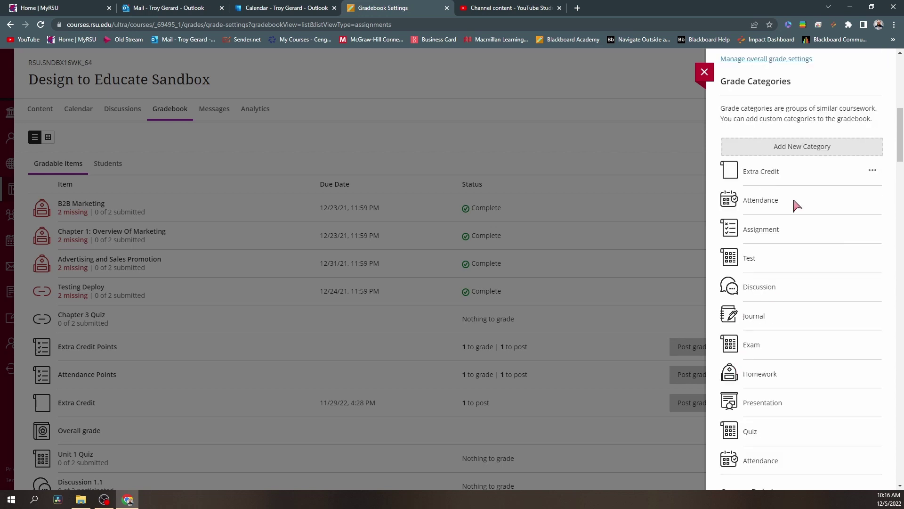
click(803, 151)
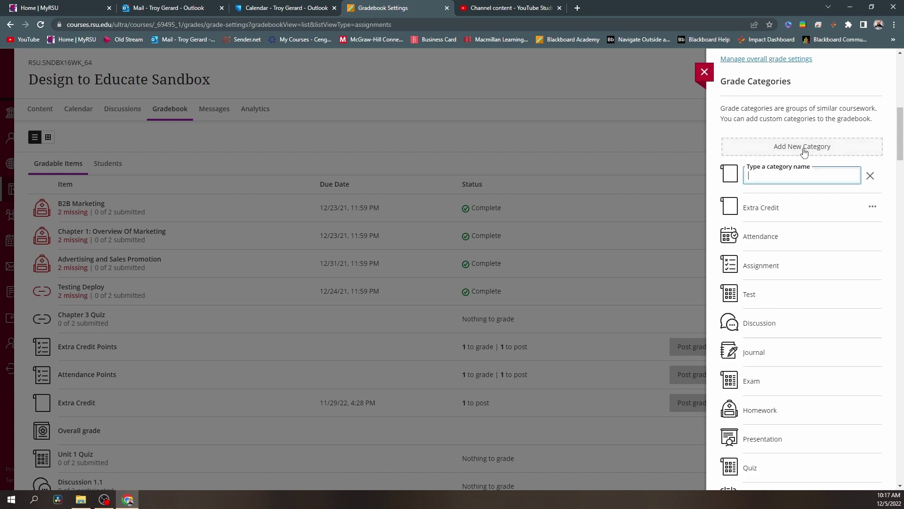
text(new cate)
key(BackSpace)
key(BackSpace)
key(BackSpace)
key(BackSpace)
key(BackSpace)
key(BackSpace)
key(BackSpace)
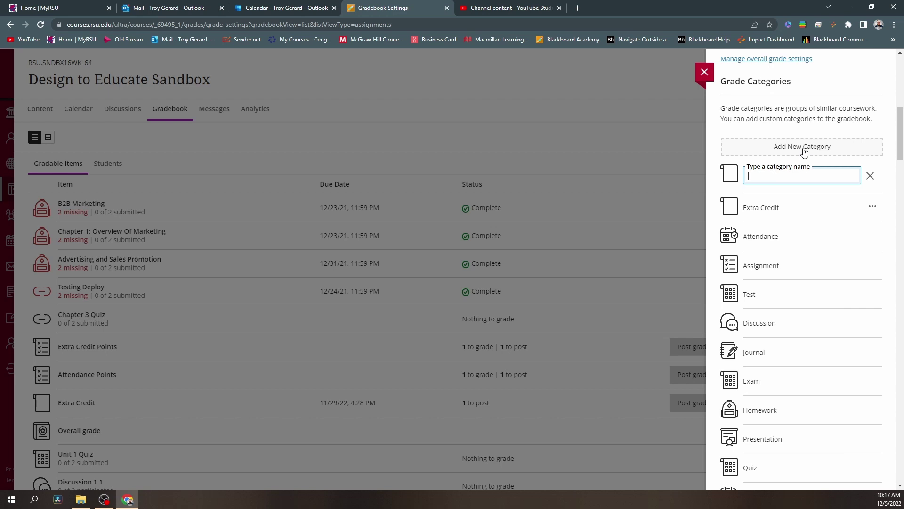
click(870, 178)
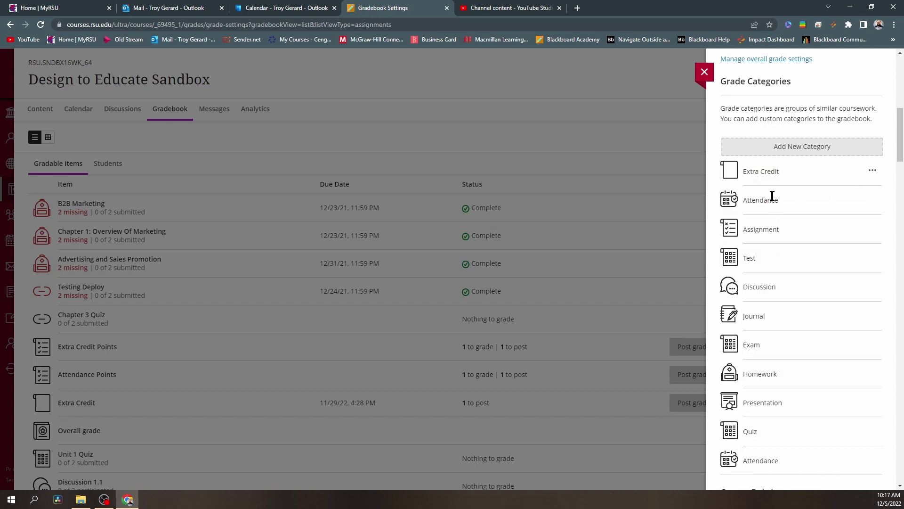
scroll(770, 217, down, 1)
scroll(768, 259, down, 1)
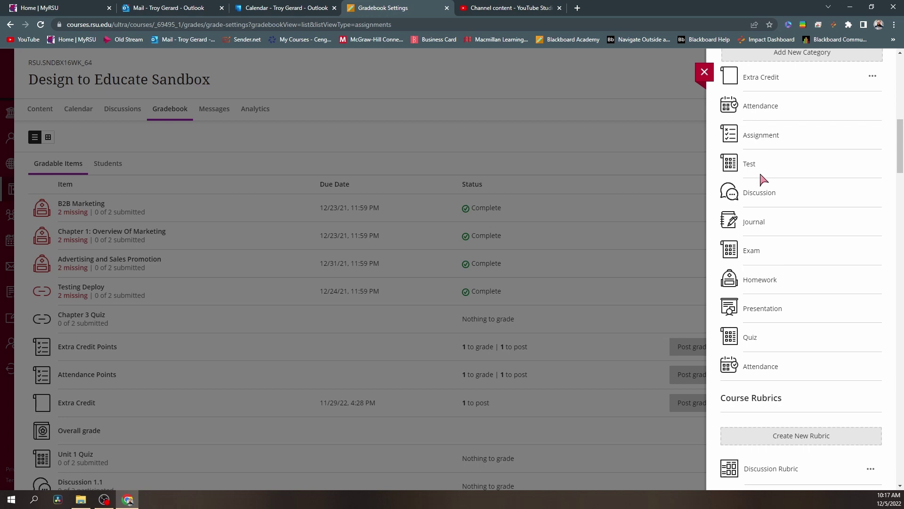
Close Gradebook Settings, return to the gradebook item list, and reopen the settings.
click(705, 72)
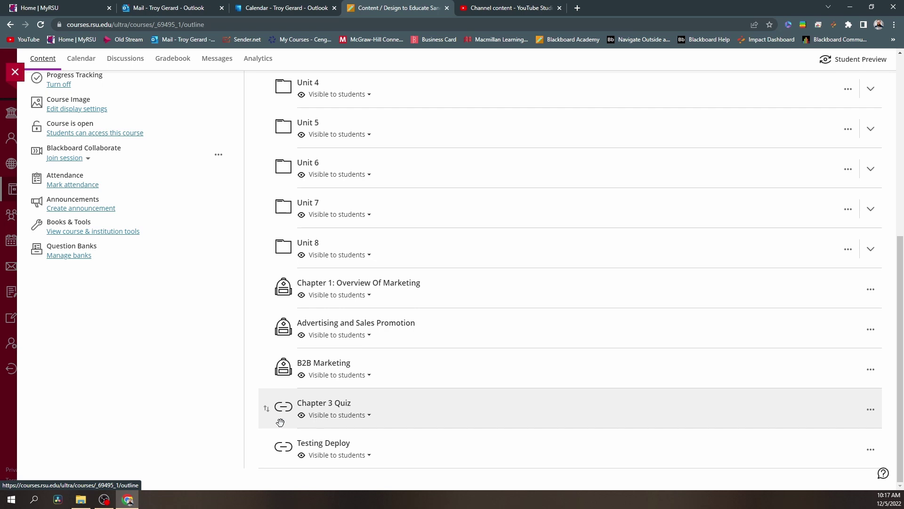
click(178, 65)
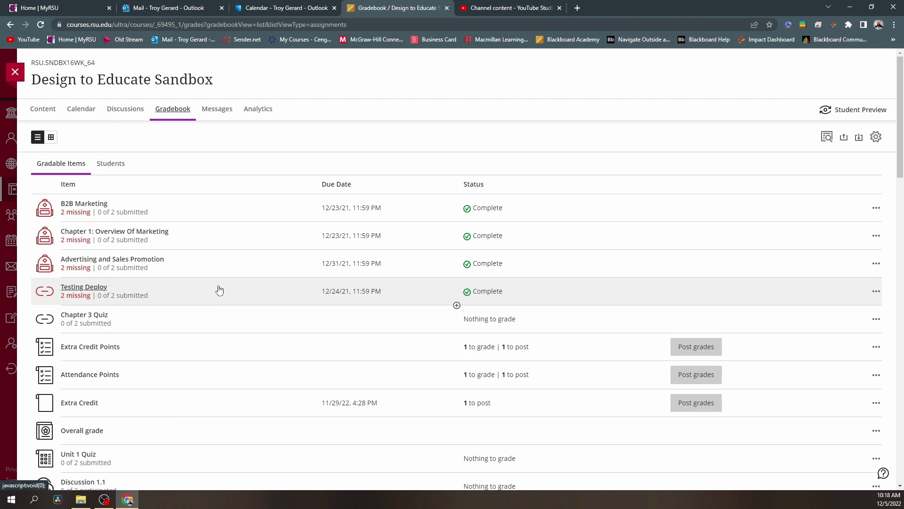
click(876, 137)
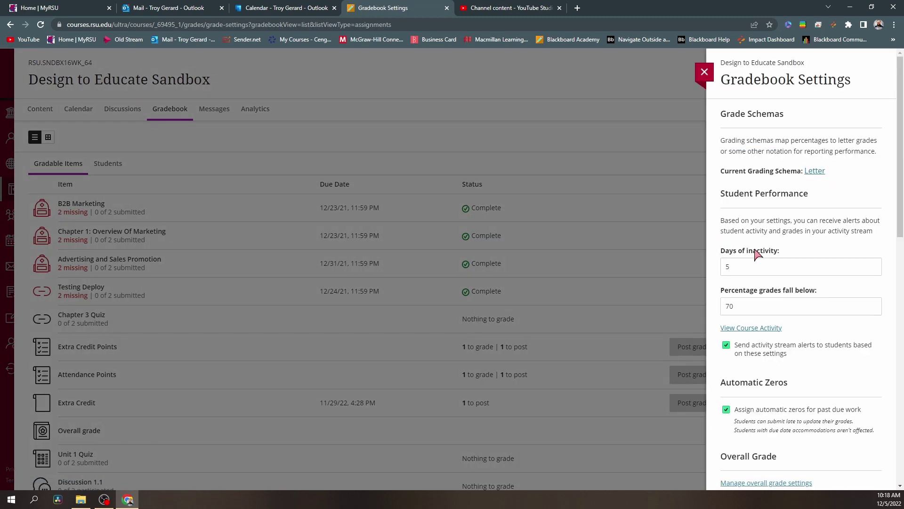
Open the Overall Grade page showing the Weighted calculation at about 9.09% per category.
scroll(755, 254, down, 4)
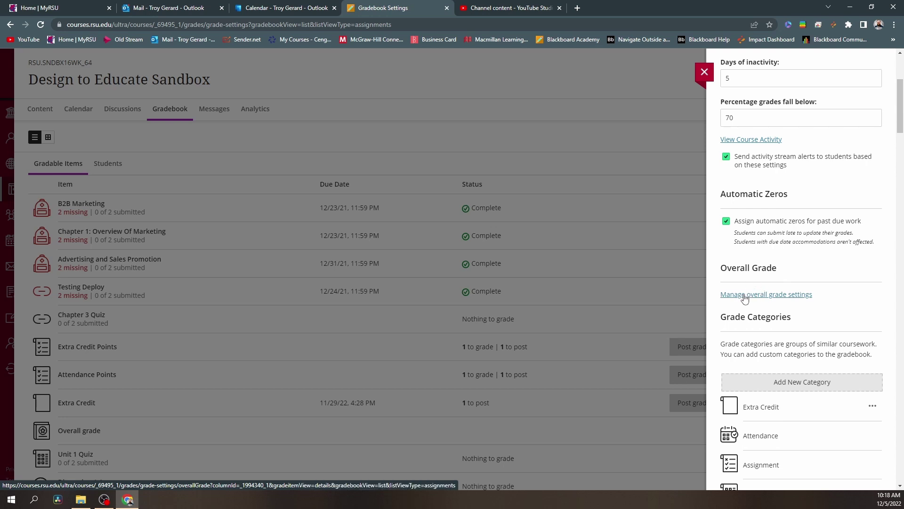
click(744, 296)
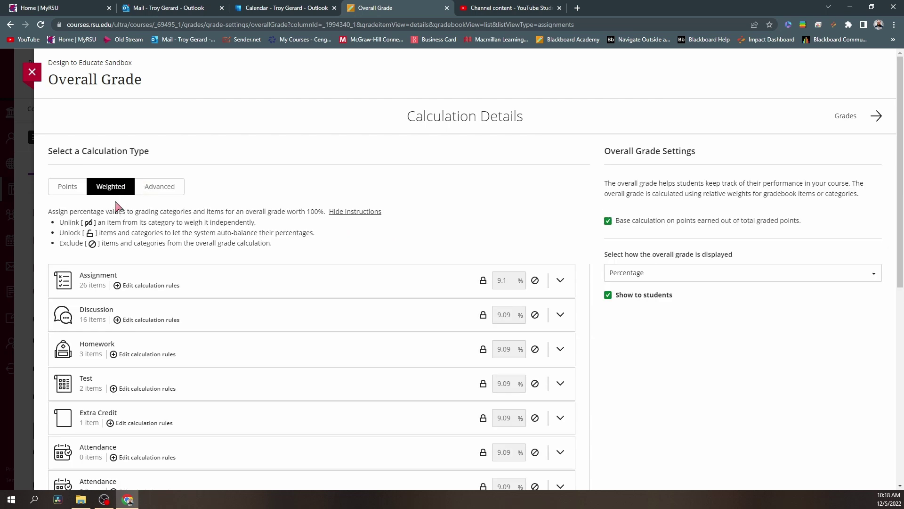
Expand the Additional items row to show Chapter 3 Quiz and Testing Deploy.
scroll(119, 231, down, 1)
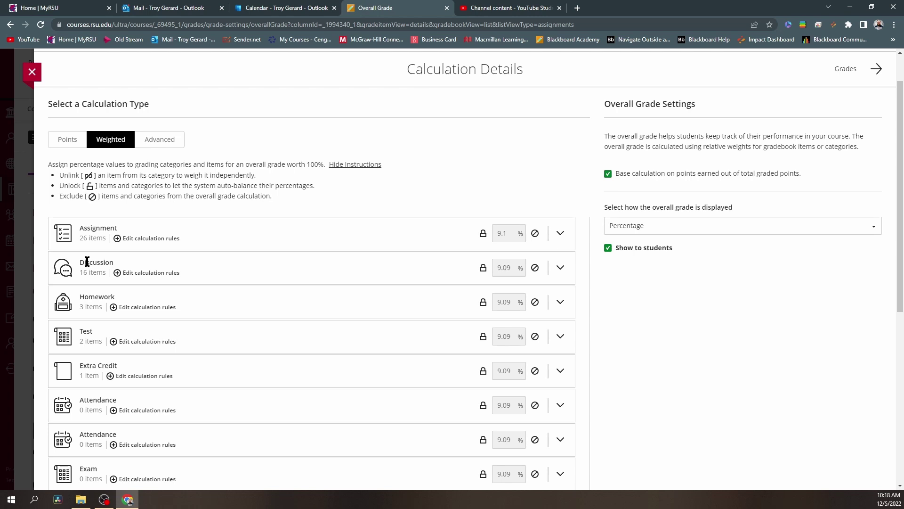
scroll(87, 262, down, 5)
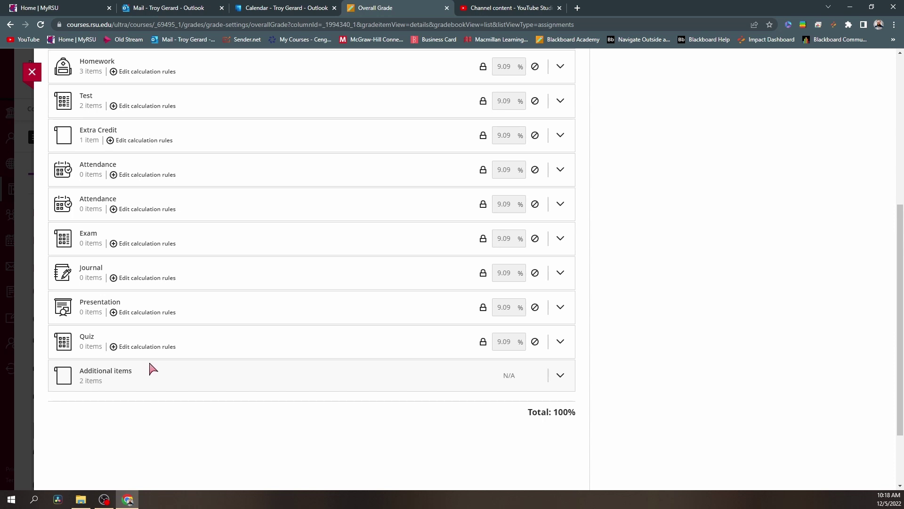
click(561, 376)
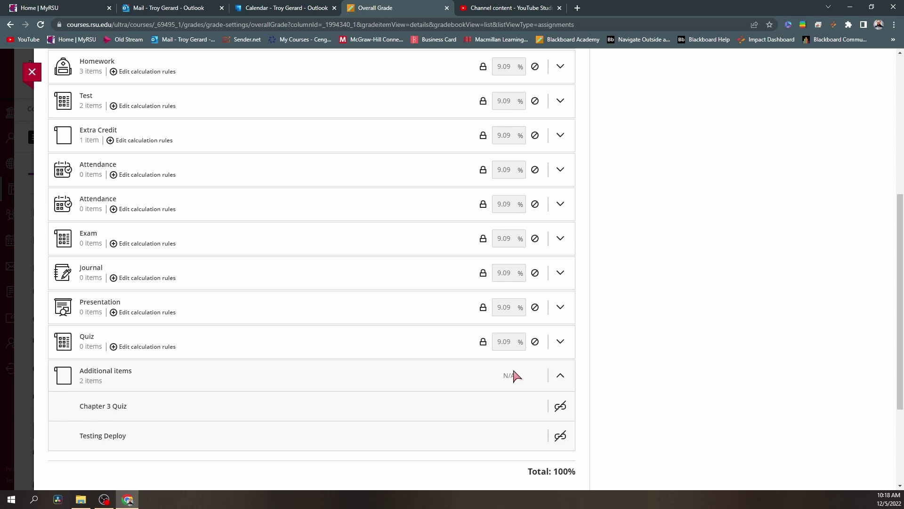
Unlink Chapter 3 Quiz from Additional items and check its 0% weight, total still 100%.
click(560, 407)
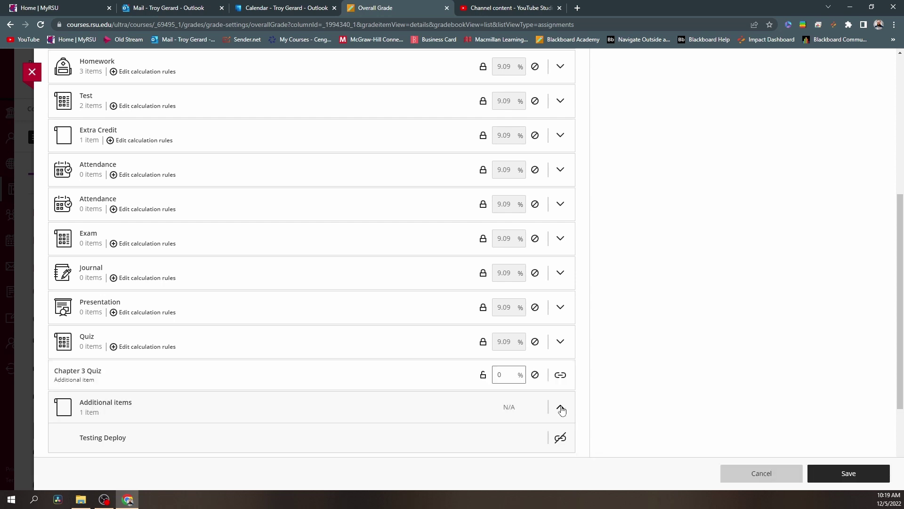
click(509, 377)
drag(98, 375, 81, 381)
click(110, 383)
scroll(193, 377, up, 5)
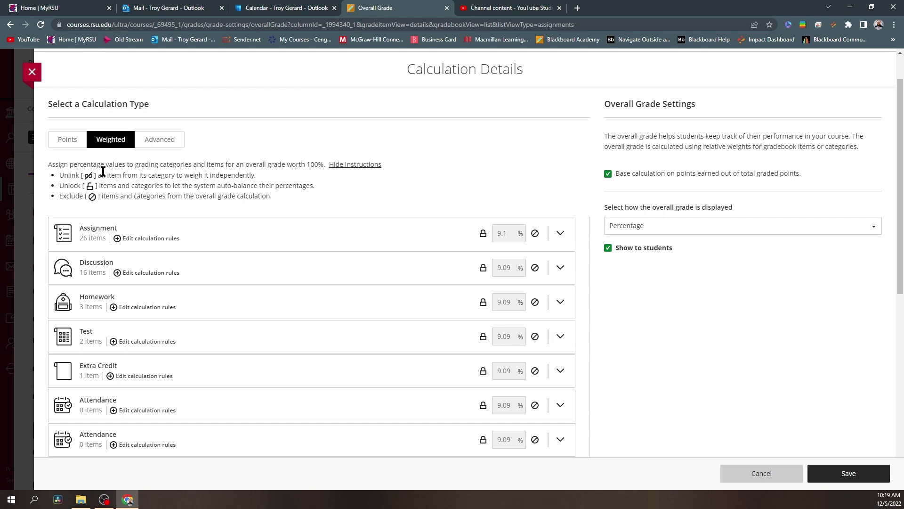
scroll(519, 292, down, 6)
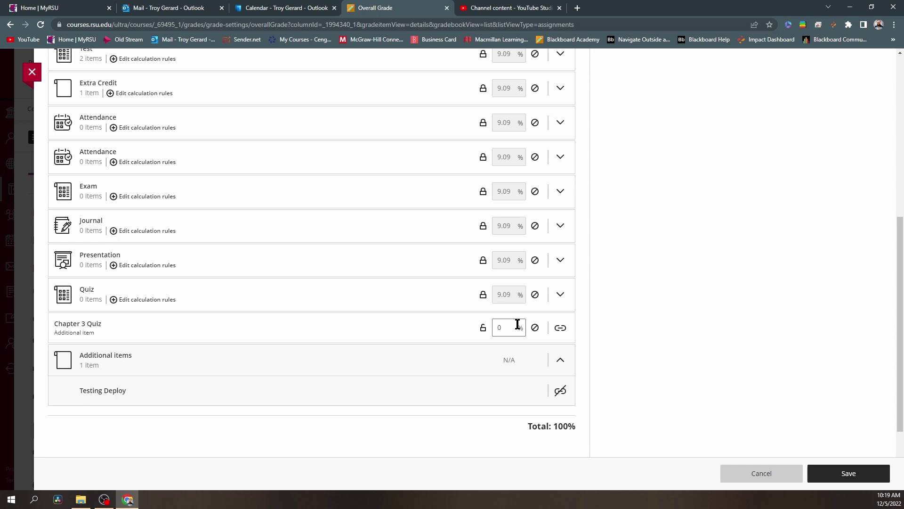
scroll(471, 325, up, 7)
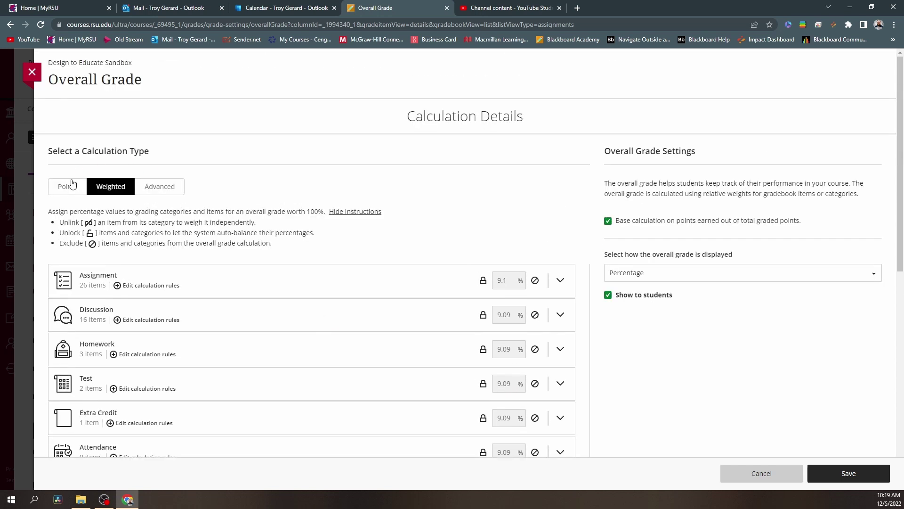
Switch the overall grade to Points, unlink Testing Deploy at 100 points, and save.
click(71, 193)
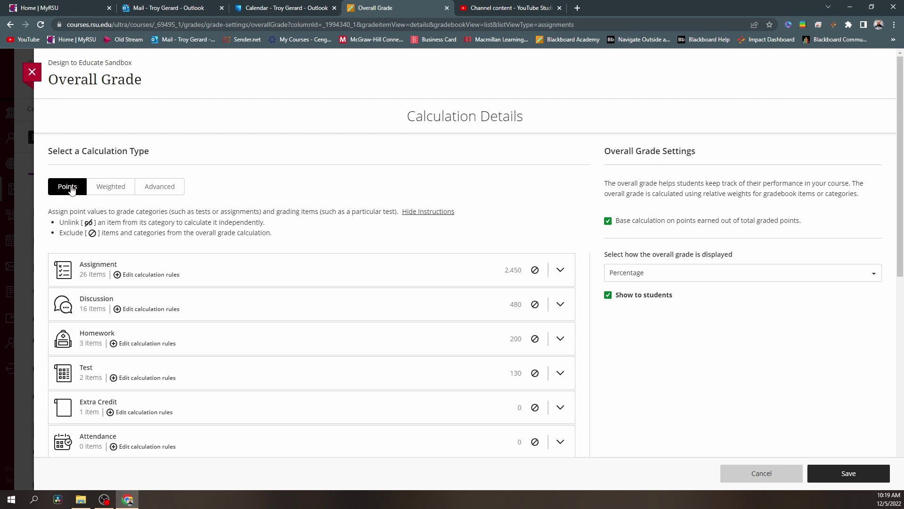
scroll(319, 273, down, 8)
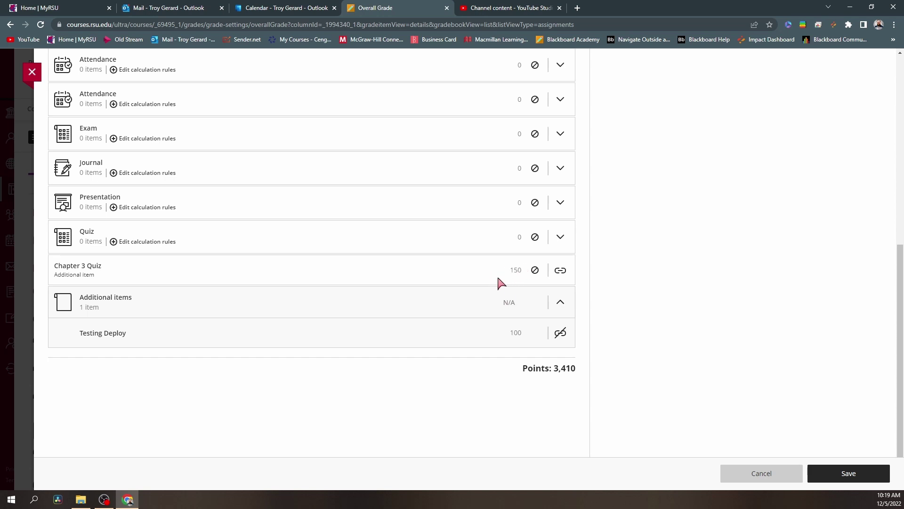
click(560, 333)
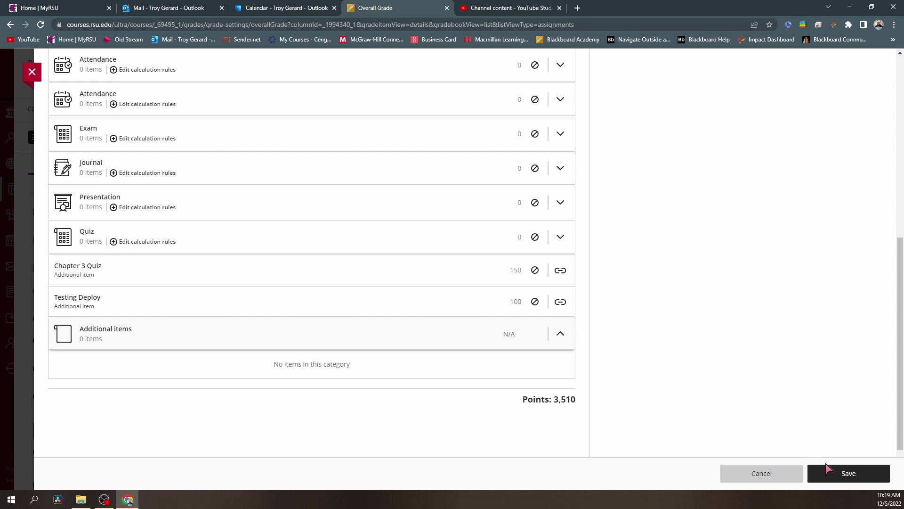
click(843, 472)
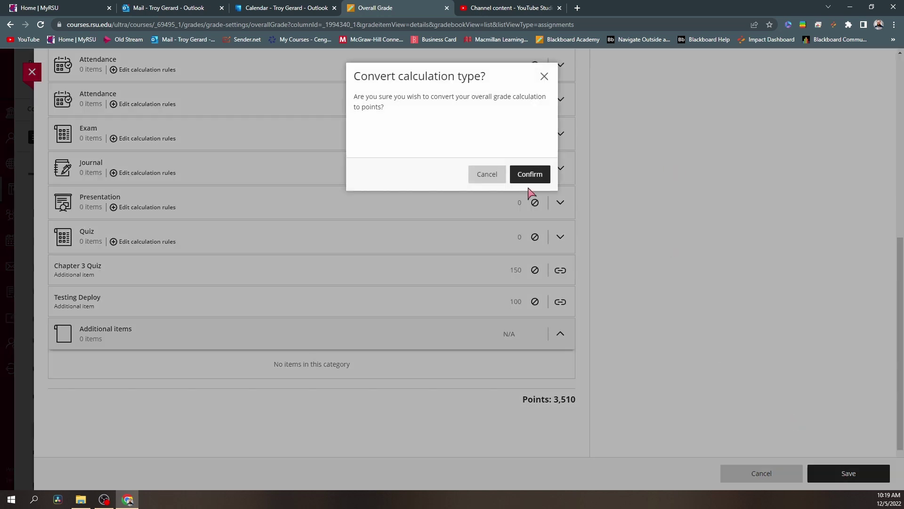
Confirm the points conversion so the overall grade totals 3,510 points.
click(514, 176)
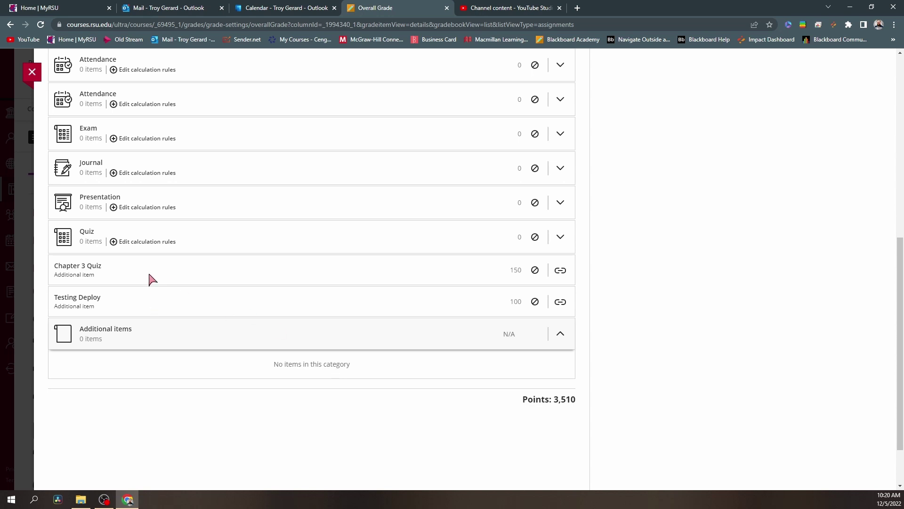
Show the Weighted view with categories at 9.09% and both unlinked items at 0%.
scroll(156, 283, up, 7)
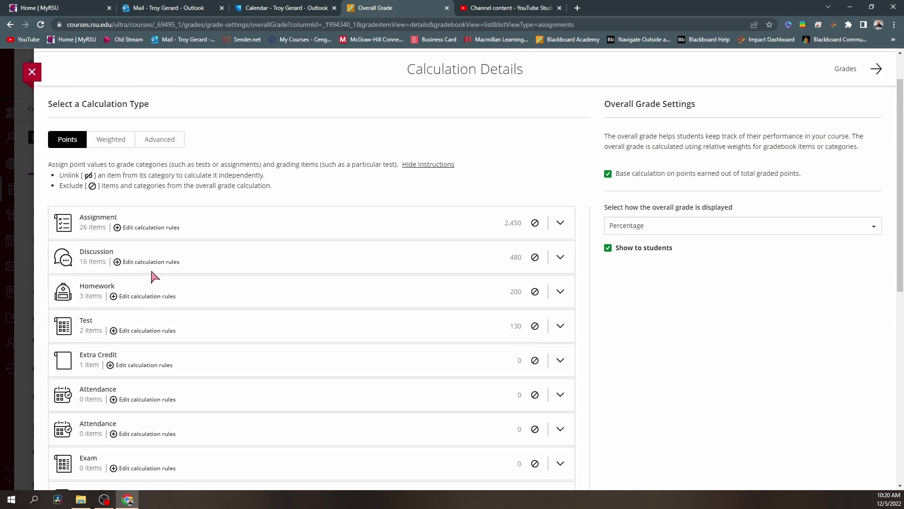
click(108, 141)
scroll(228, 263, down, 8)
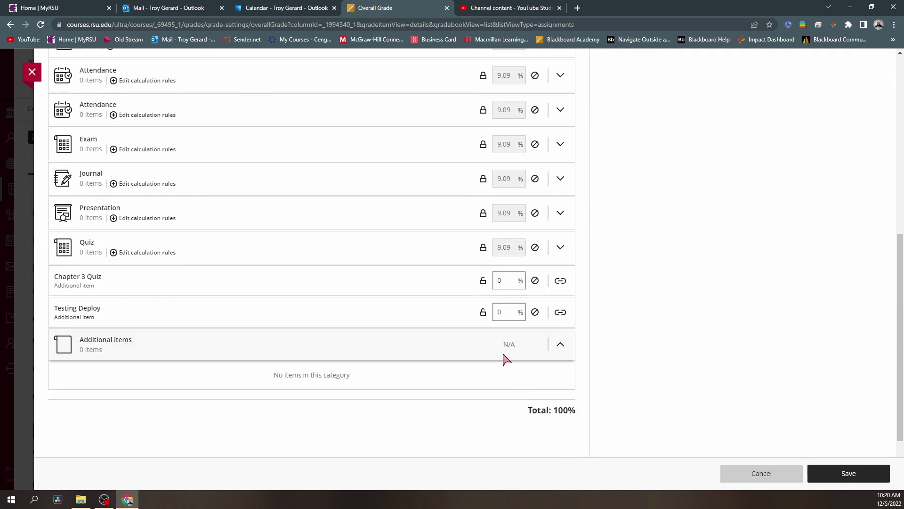
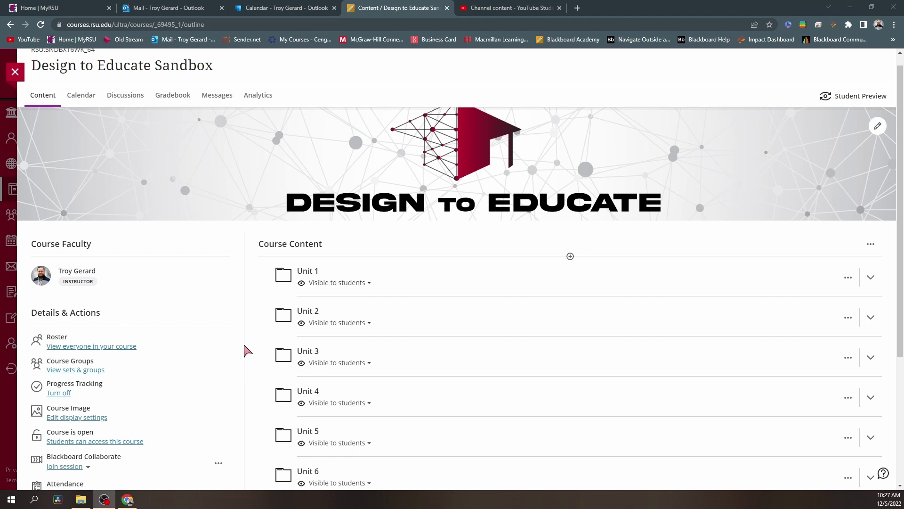
Delete the Chapter 3 Quiz content link from the course outline.
scroll(245, 350, down, 5)
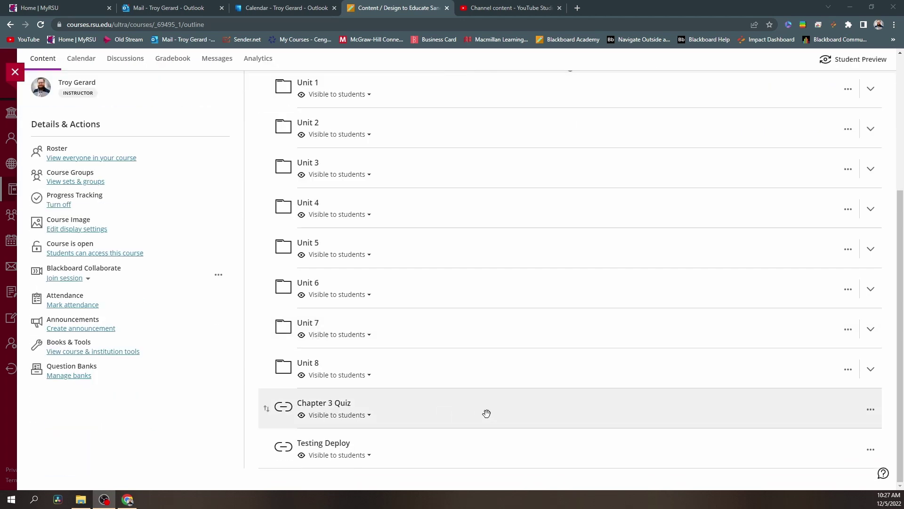
click(872, 414)
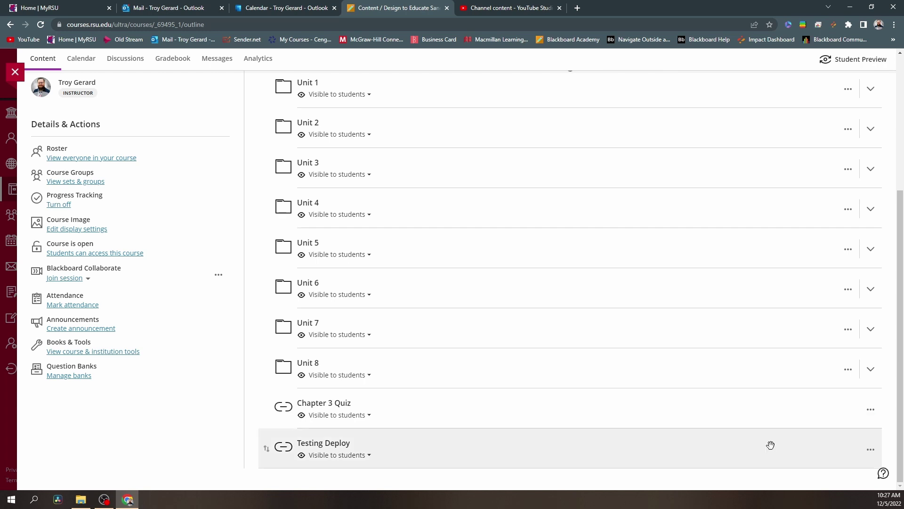
click(770, 445)
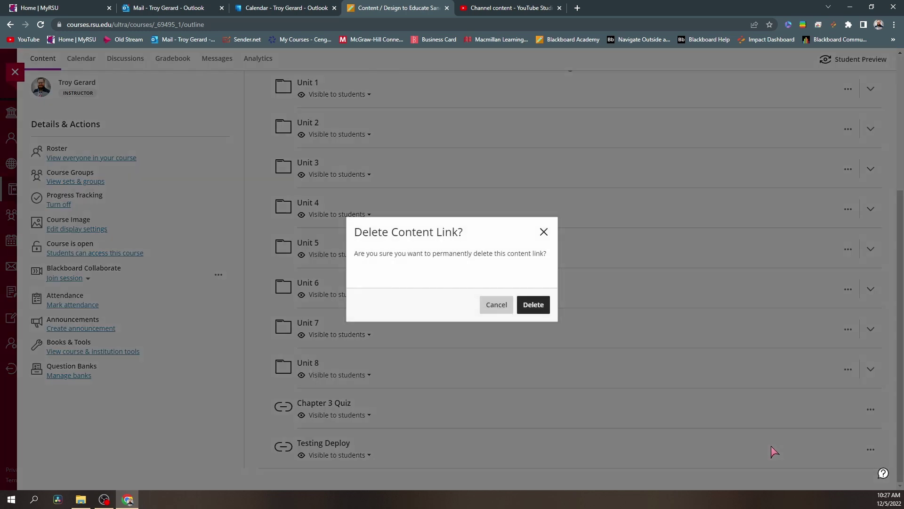
click(532, 306)
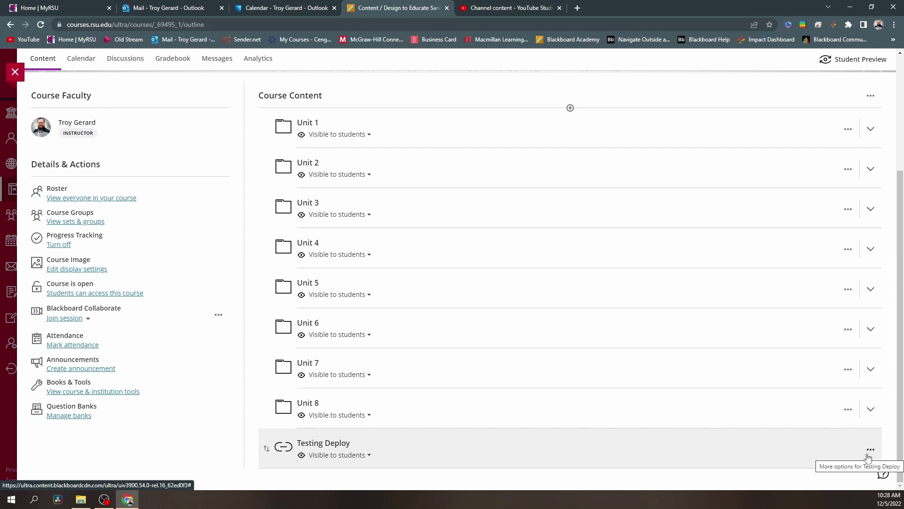
Batch-delete the Testing Deploy item from the course content.
scroll(869, 457, up, 4)
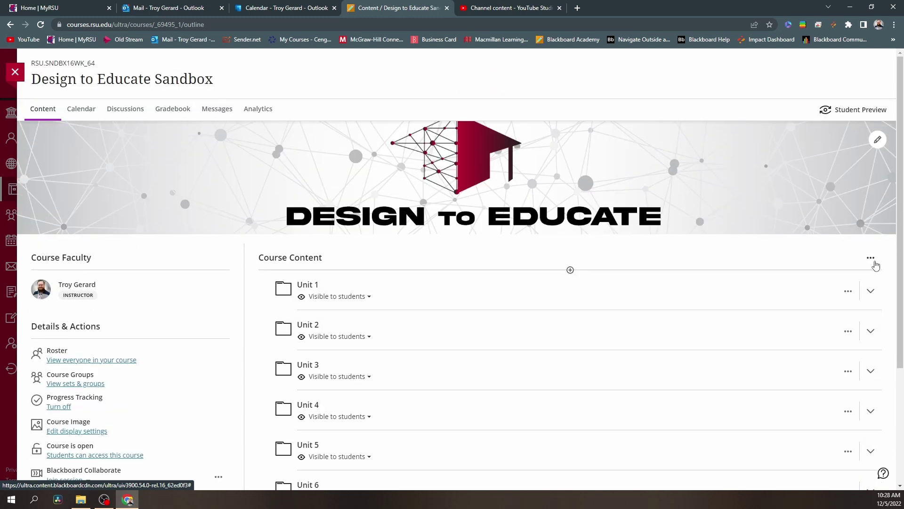
click(869, 257)
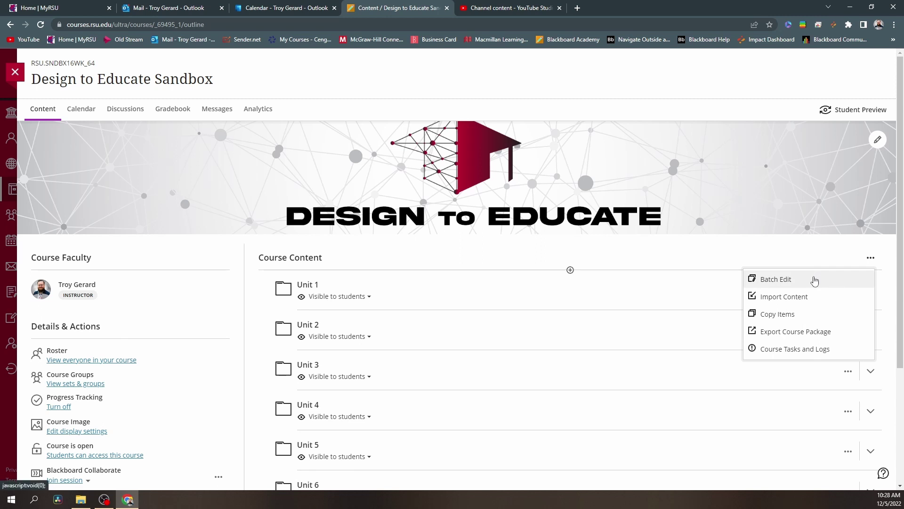
click(815, 281)
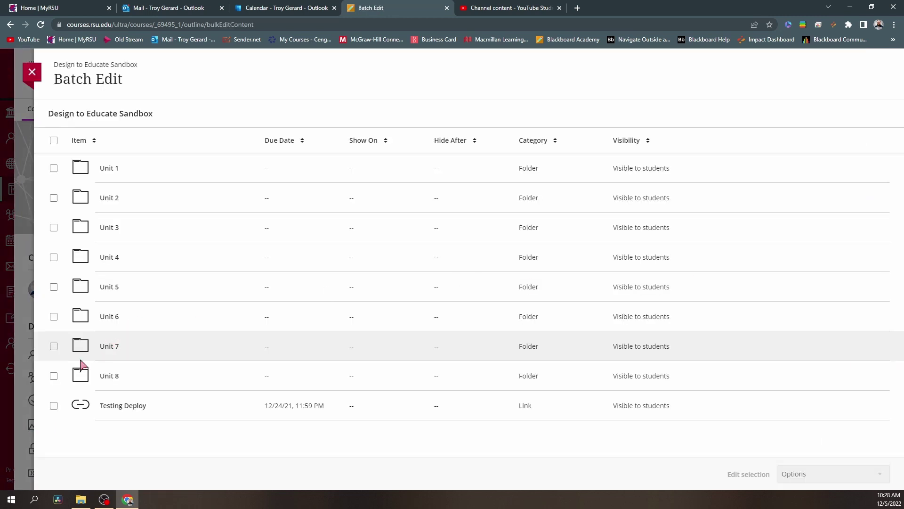
click(53, 405)
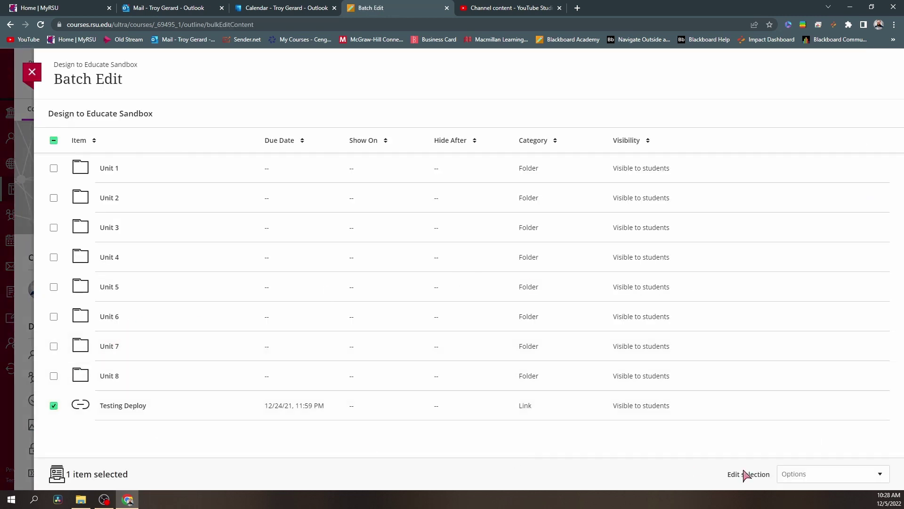
click(797, 477)
click(802, 454)
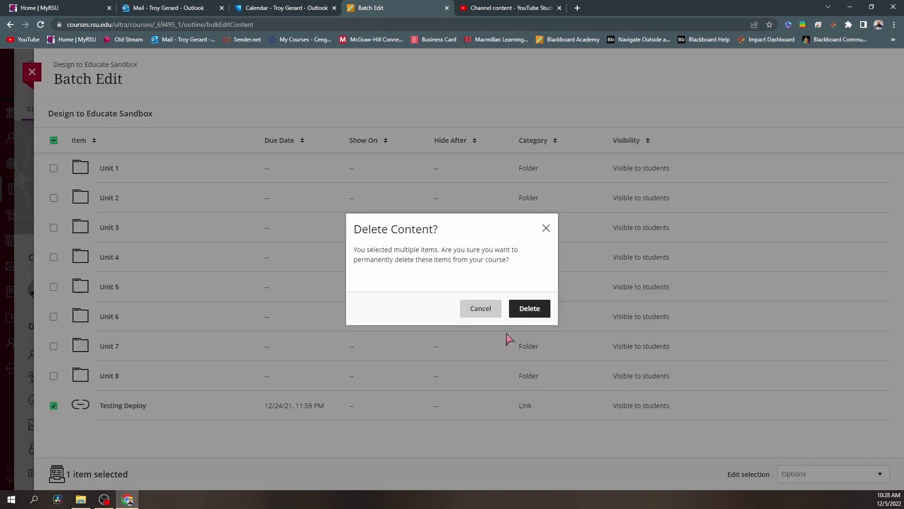
click(518, 306)
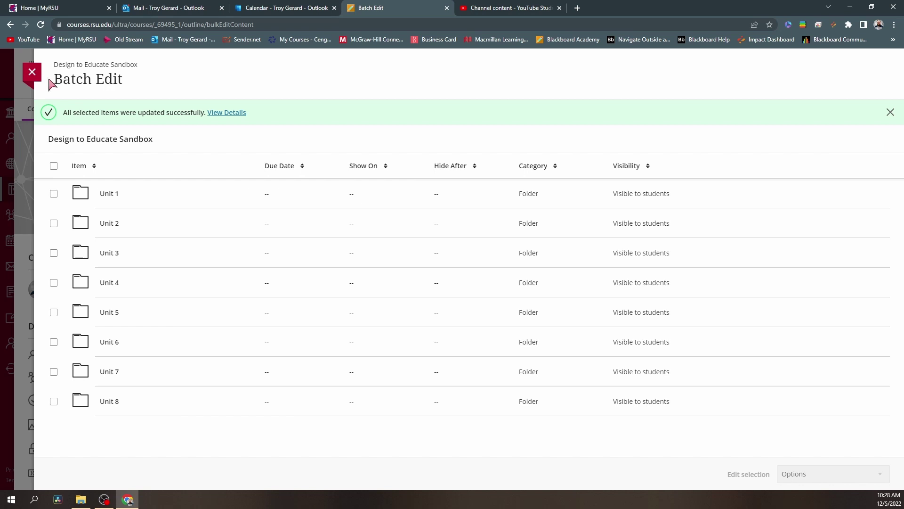
click(34, 75)
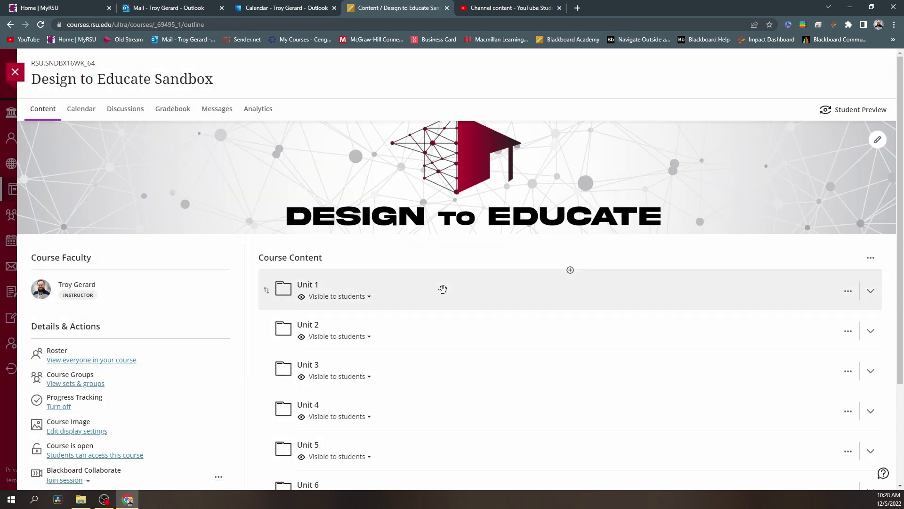
Launch the Connect tool from the course's Books & Tools list.
scroll(424, 320, down, 3)
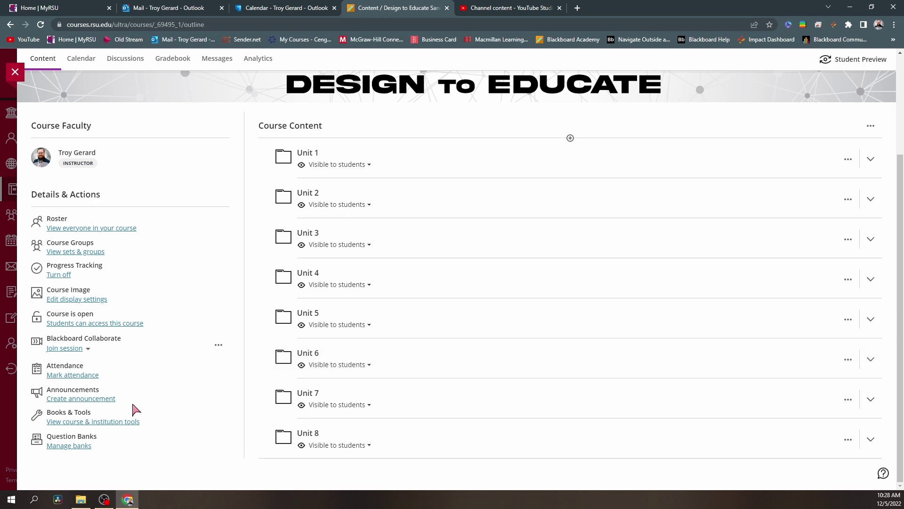
click(96, 423)
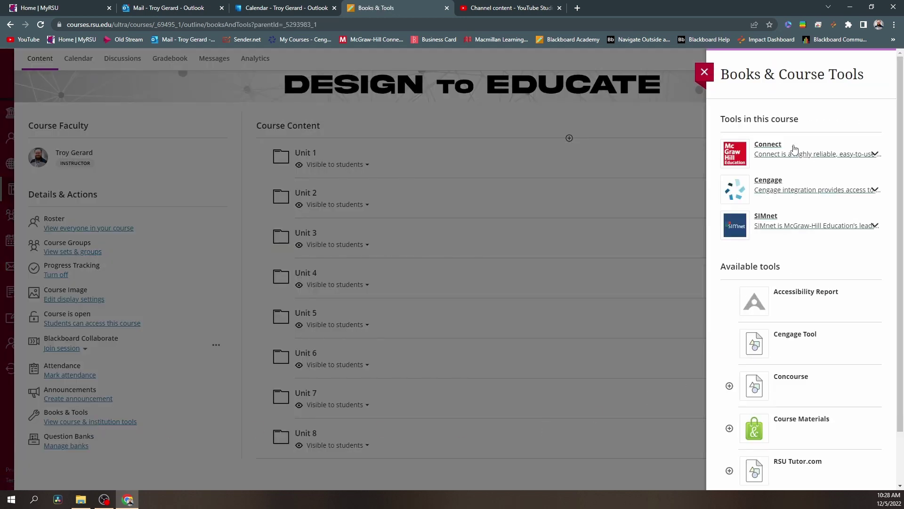
click(765, 150)
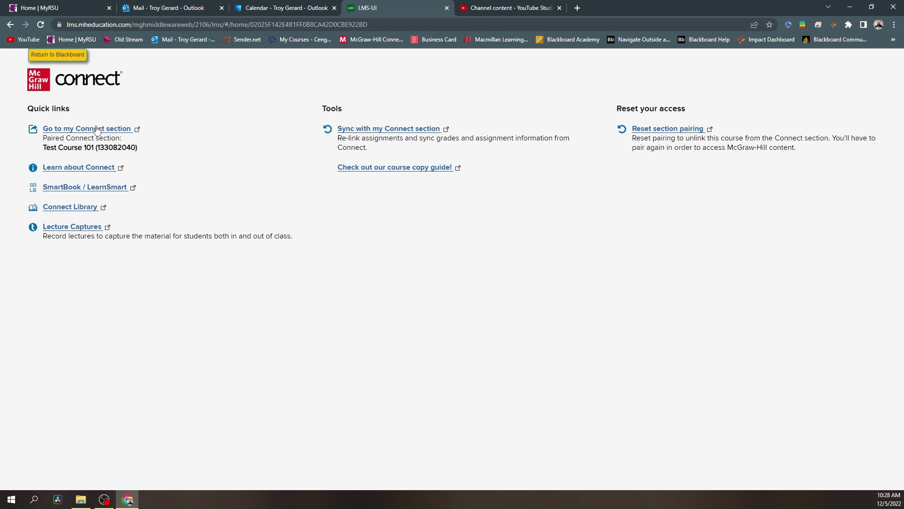
Deploy the checked Chapter 3 Quiz from the Connect section via Deploy / manage.
click(96, 129)
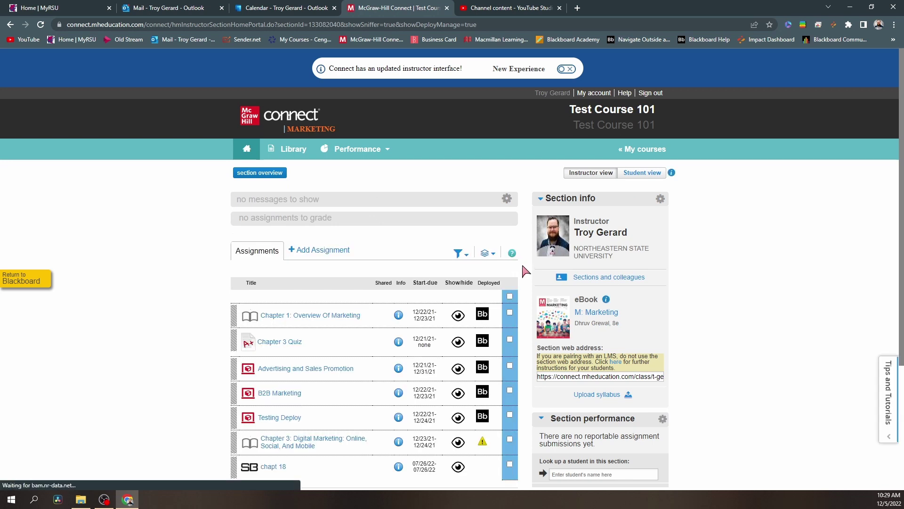
scroll(525, 270, down, 1)
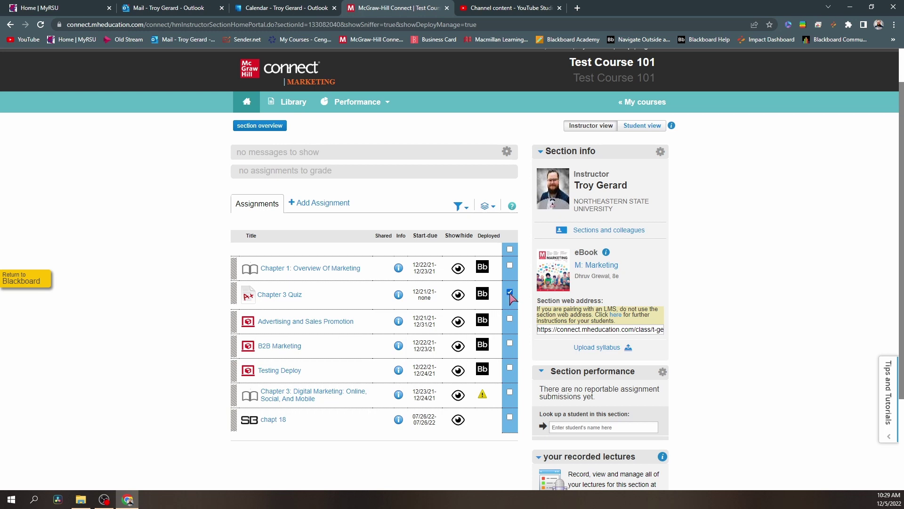
click(487, 206)
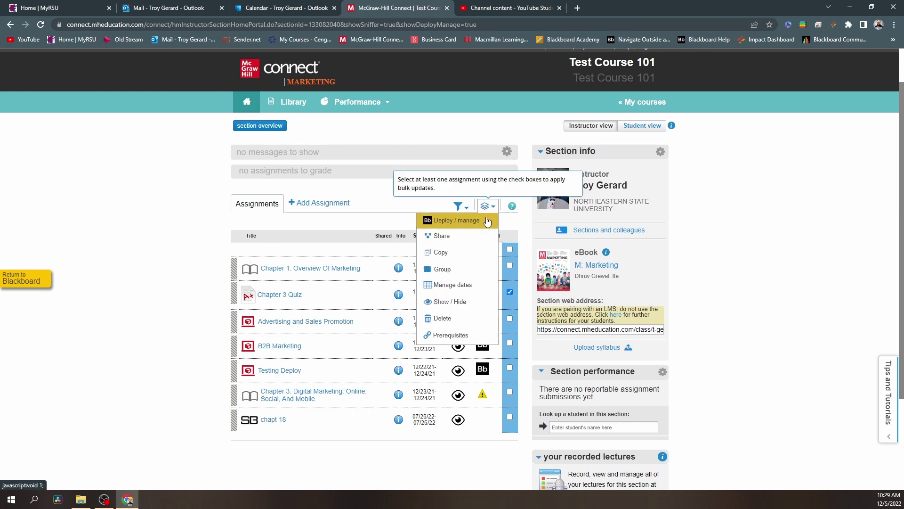
click(488, 221)
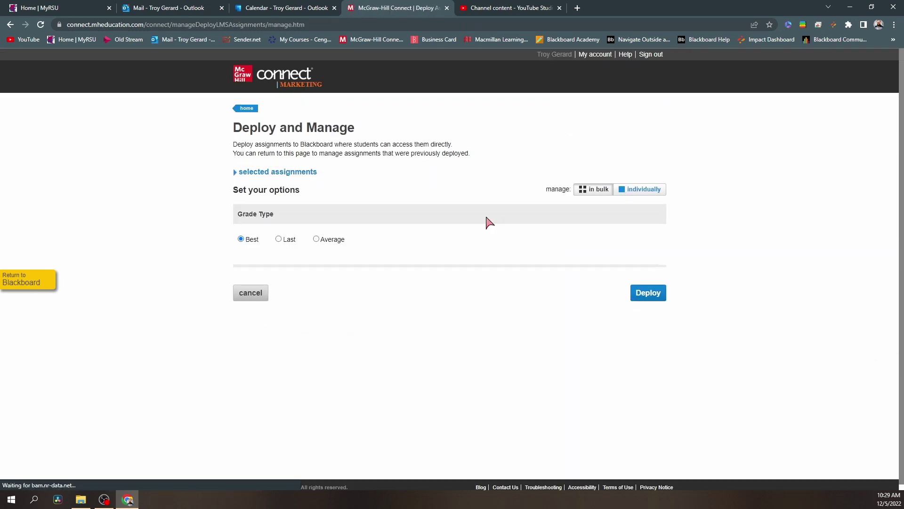
click(639, 294)
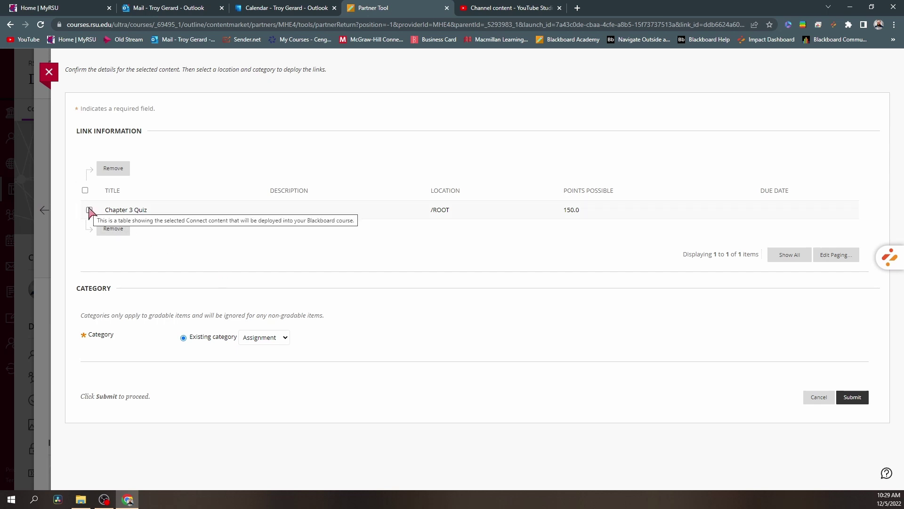
Submit the Chapter 3 Quiz deployment with the existing category set to Quiz.
click(86, 190)
click(267, 338)
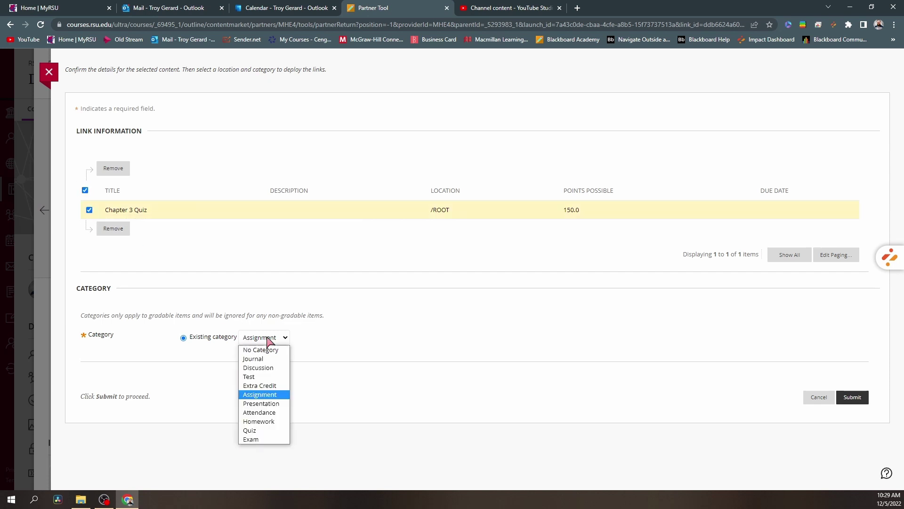
click(267, 434)
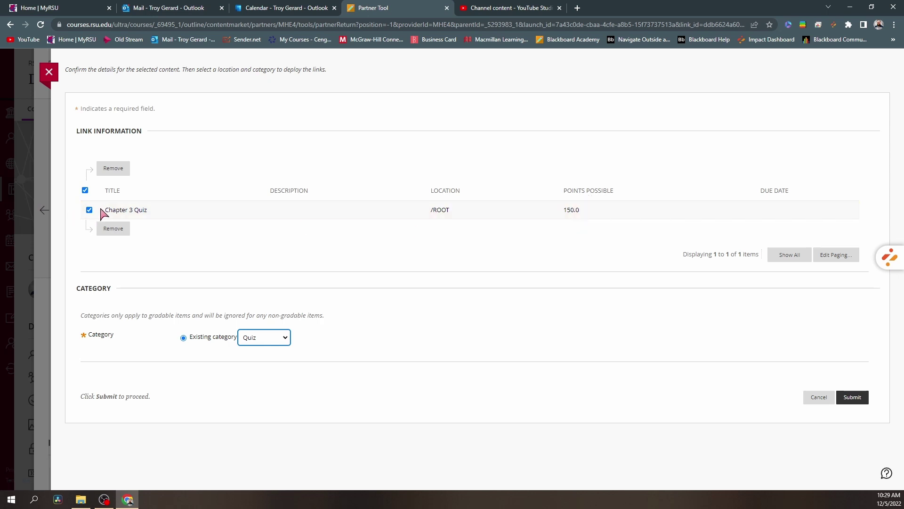
click(852, 397)
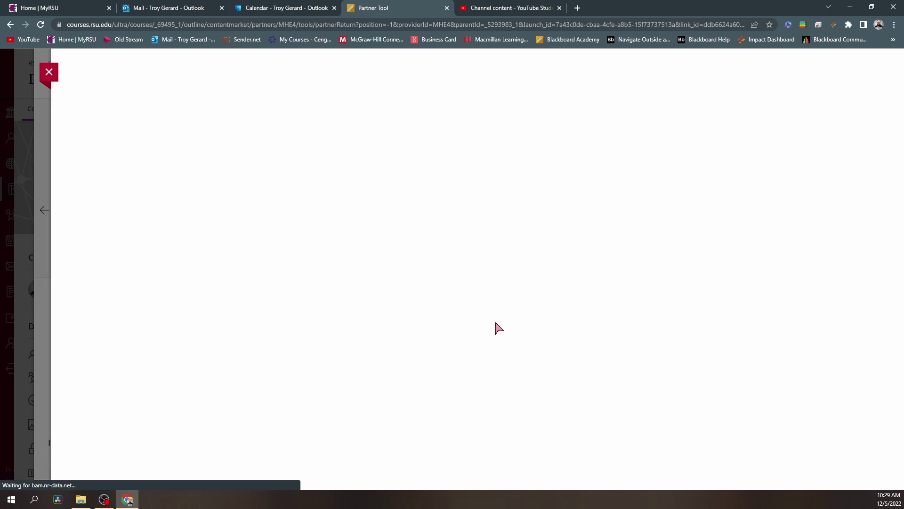
scroll(495, 321, down, 4)
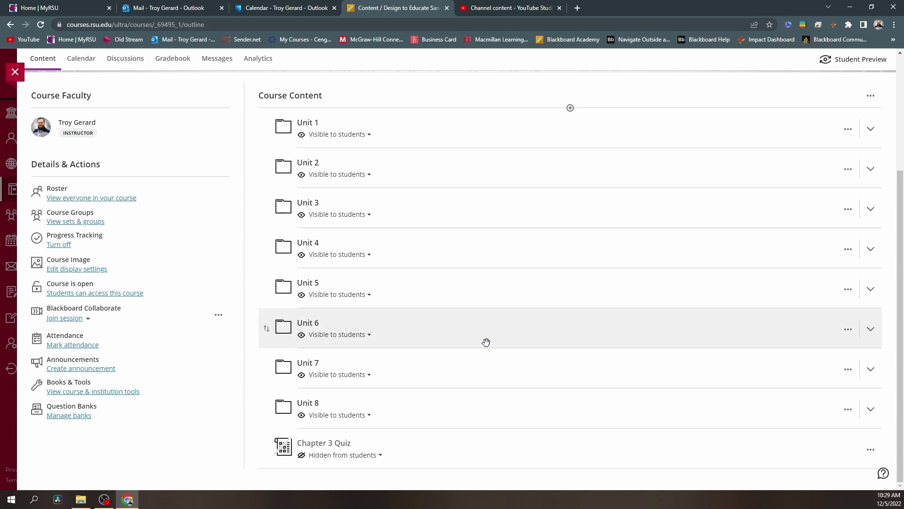
Set the Chapter 3 Quiz to Visible to students, then go to the Gradebook.
click(368, 455)
click(320, 437)
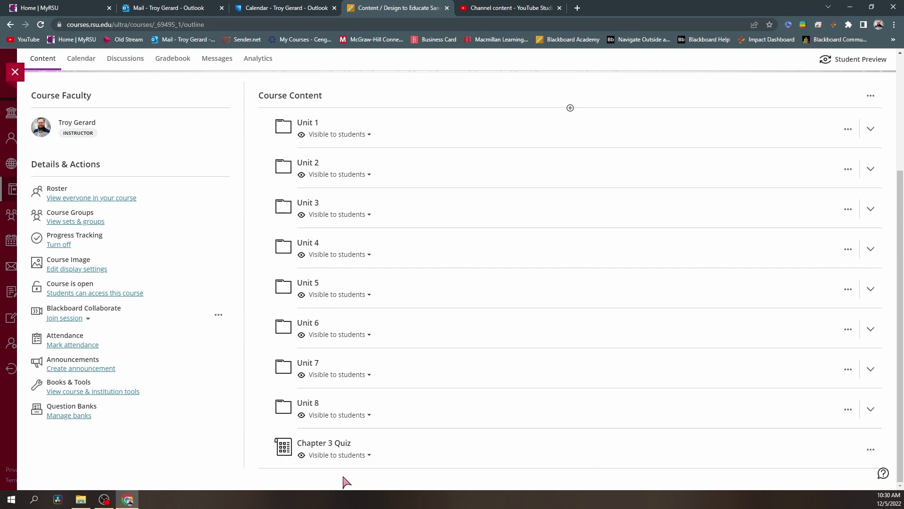
click(177, 64)
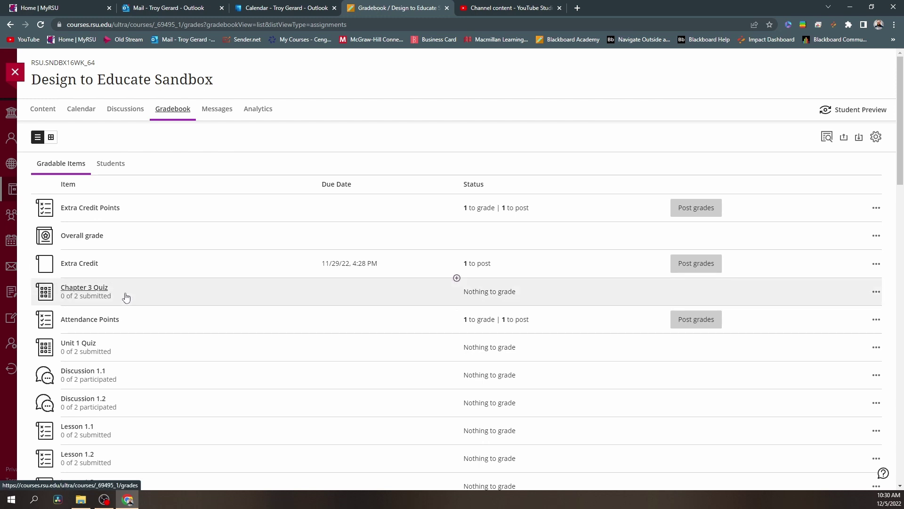
Review the Weighted overall grade settings, expanding the Quiz category to see its items.
click(876, 137)
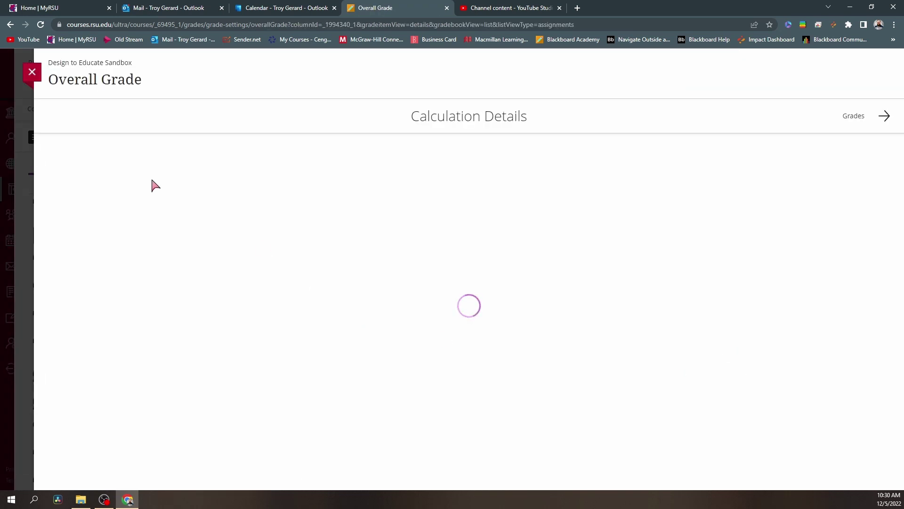
click(118, 188)
scroll(228, 333, down, 2)
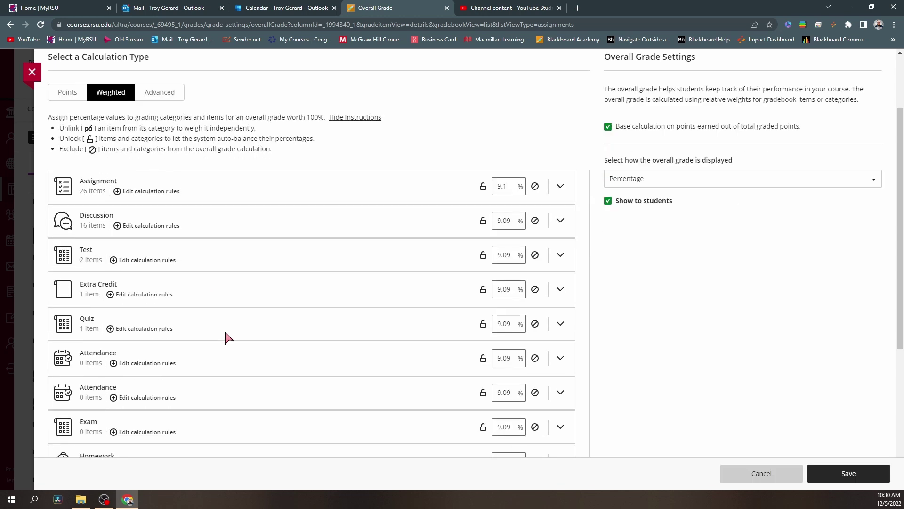
click(560, 323)
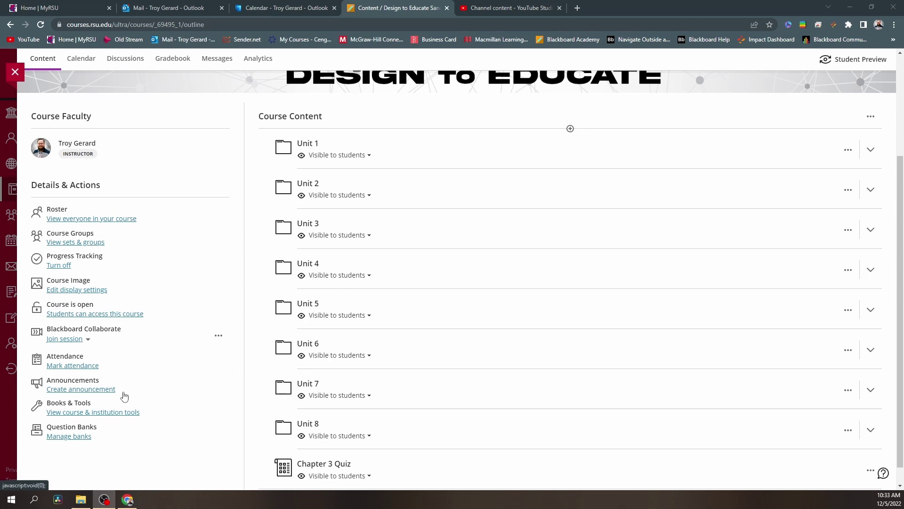
Launch Connect from the course and institution tools panel.
click(96, 415)
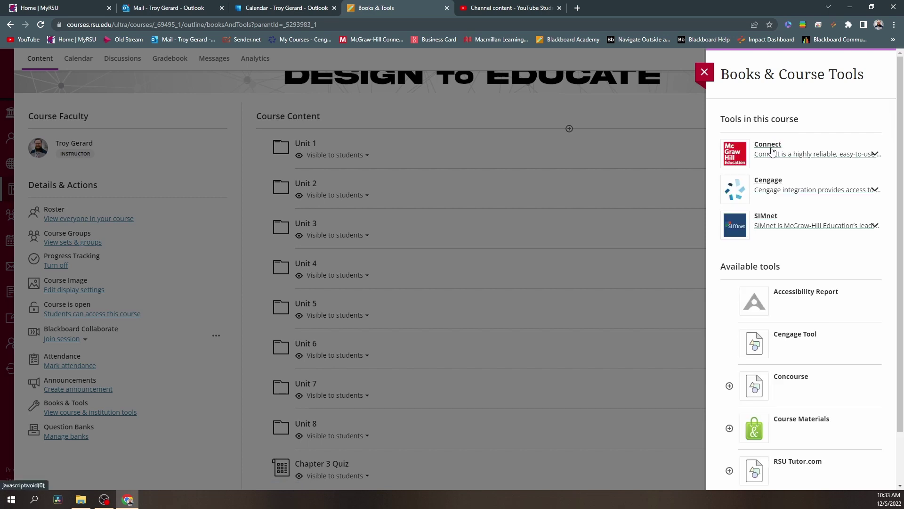
click(772, 151)
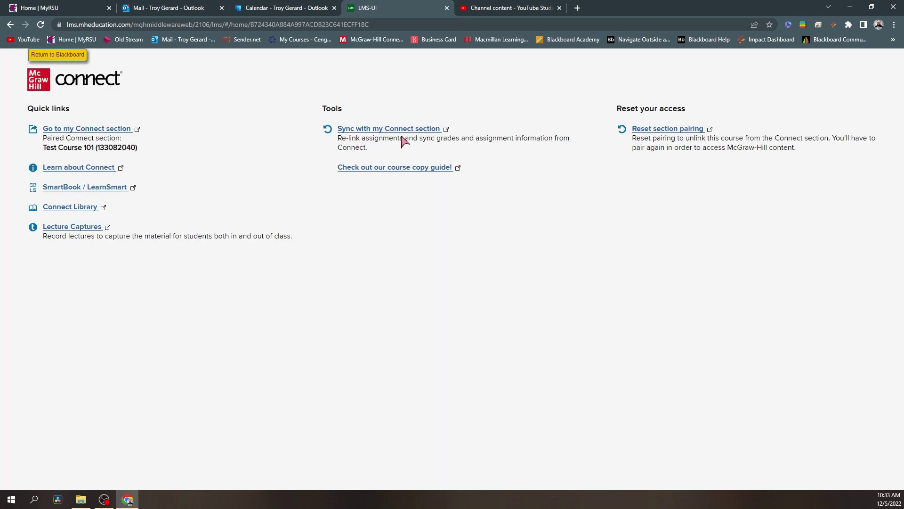
Sync the Chapter 3 Quiz with the Connect section and acknowledge the completed sync.
click(410, 130)
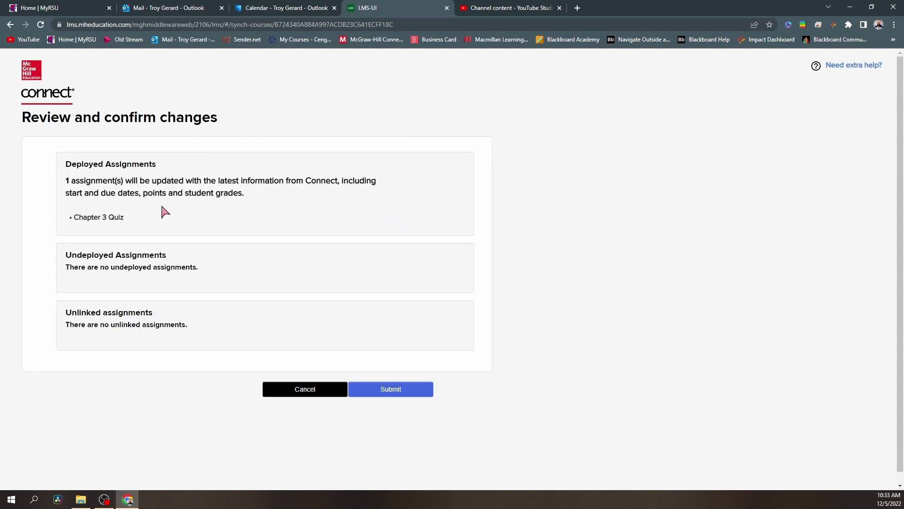
click(385, 391)
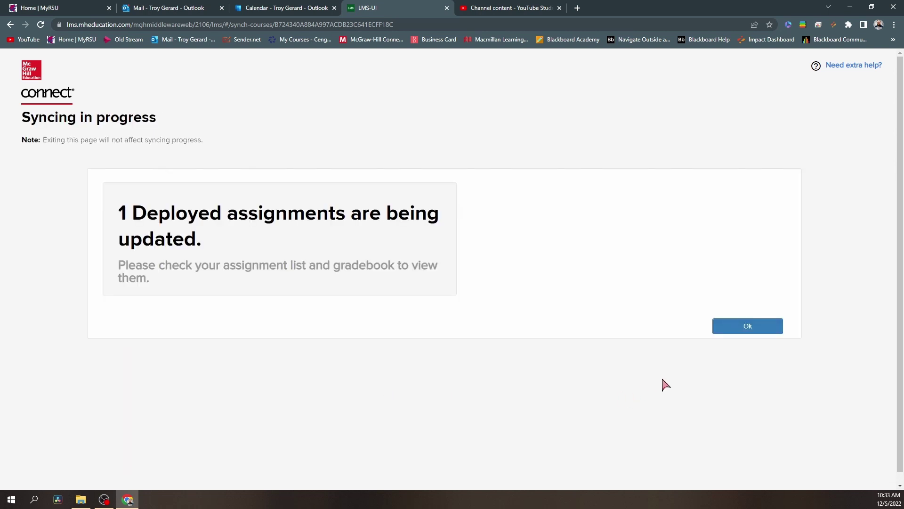
click(732, 330)
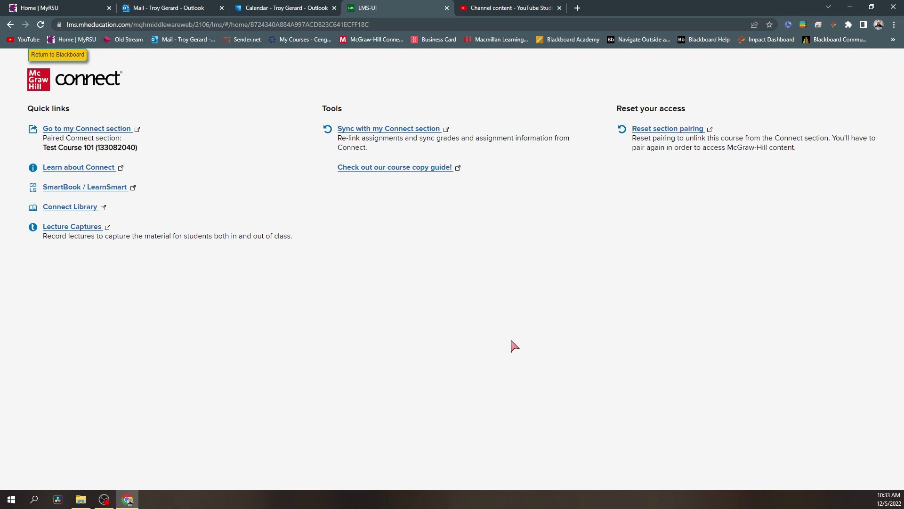
Return to the Blackboard course, dismiss the Content Market panel, and view the Gradebook.
click(62, 56)
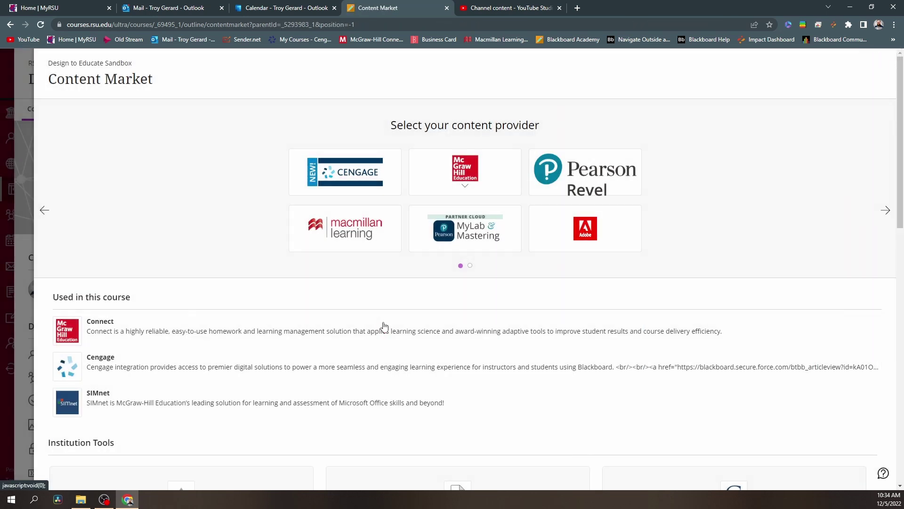
click(113, 126)
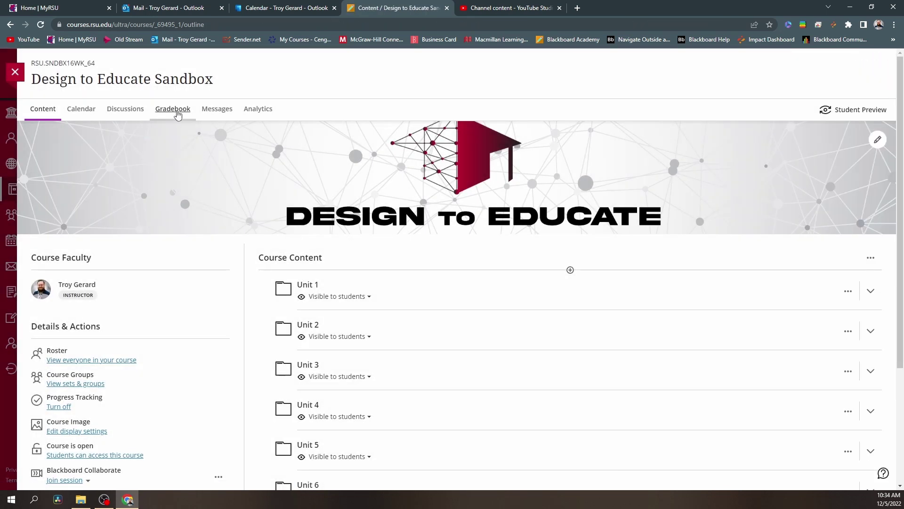
click(175, 109)
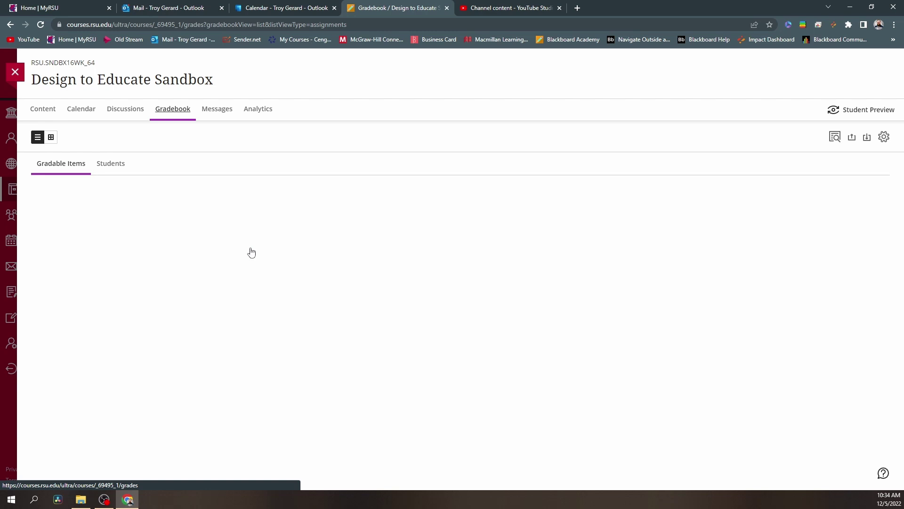